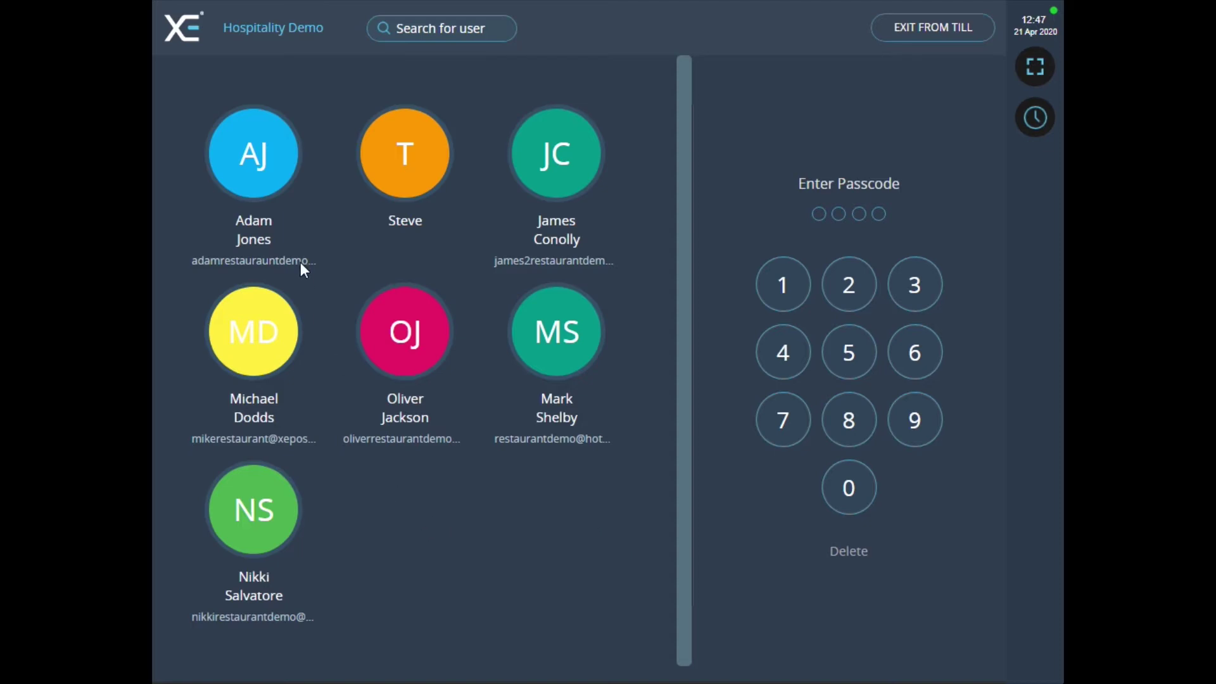
Log into the till and add one Fillet Steak (8oz) at £24.00 to Table 1, then open its details.
left_click(267, 179)
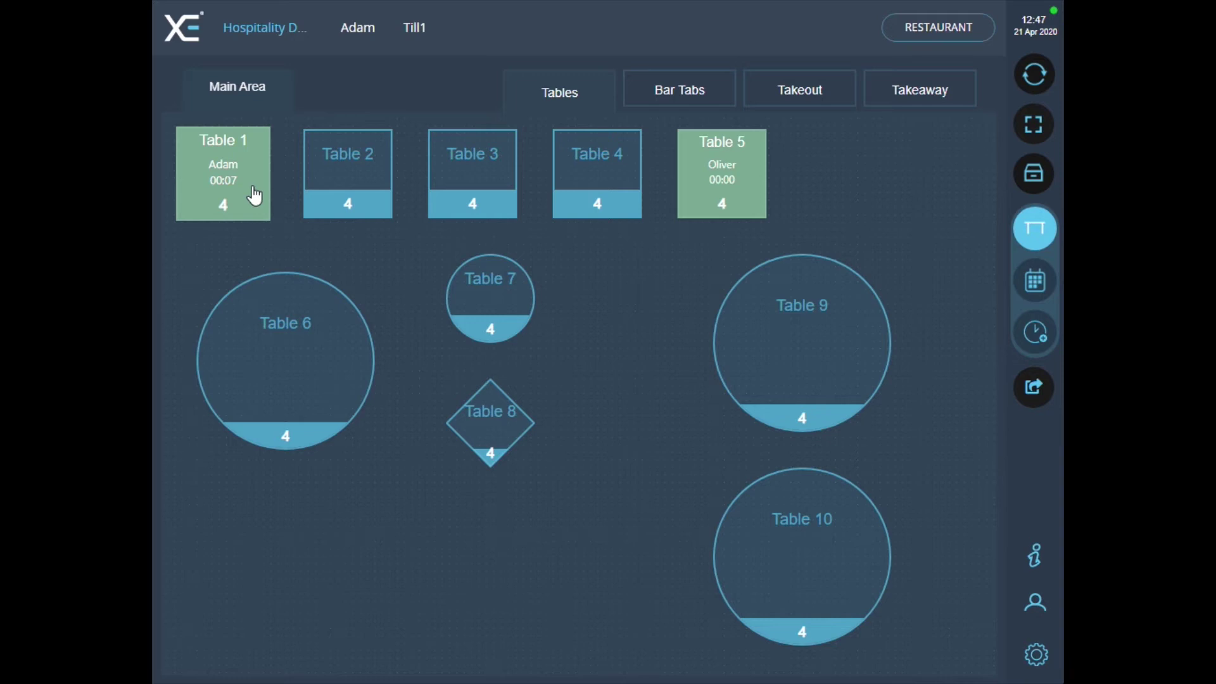
left_click(253, 193)
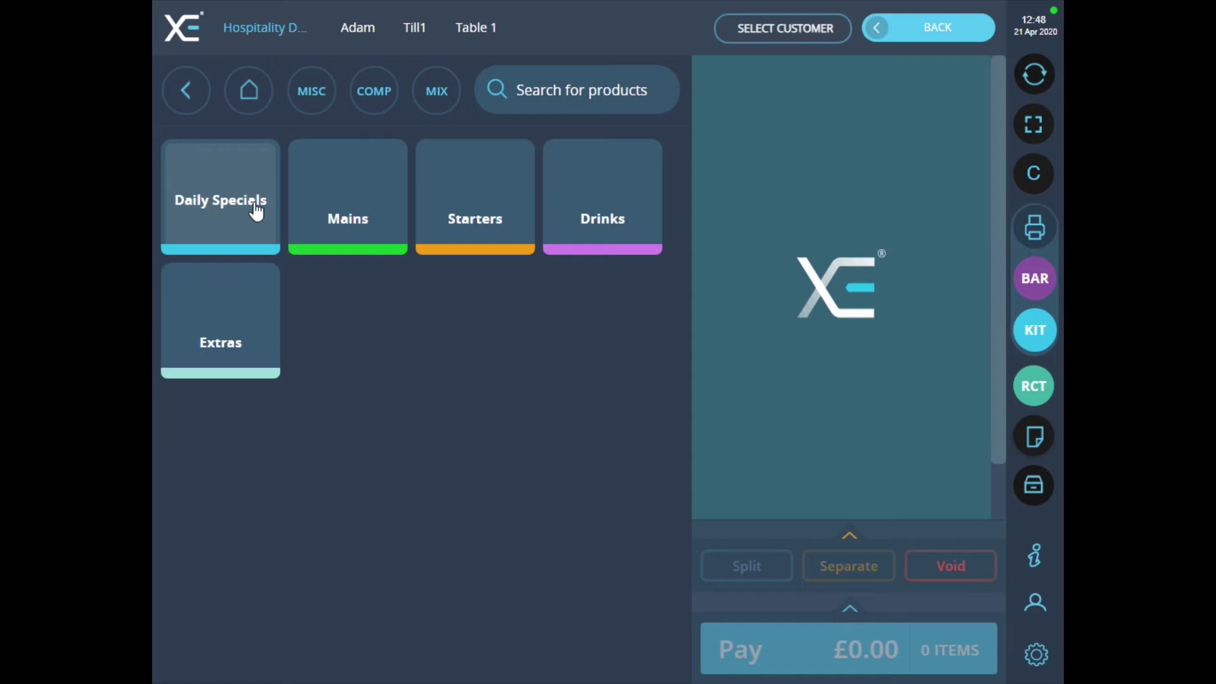
left_click(357, 235)
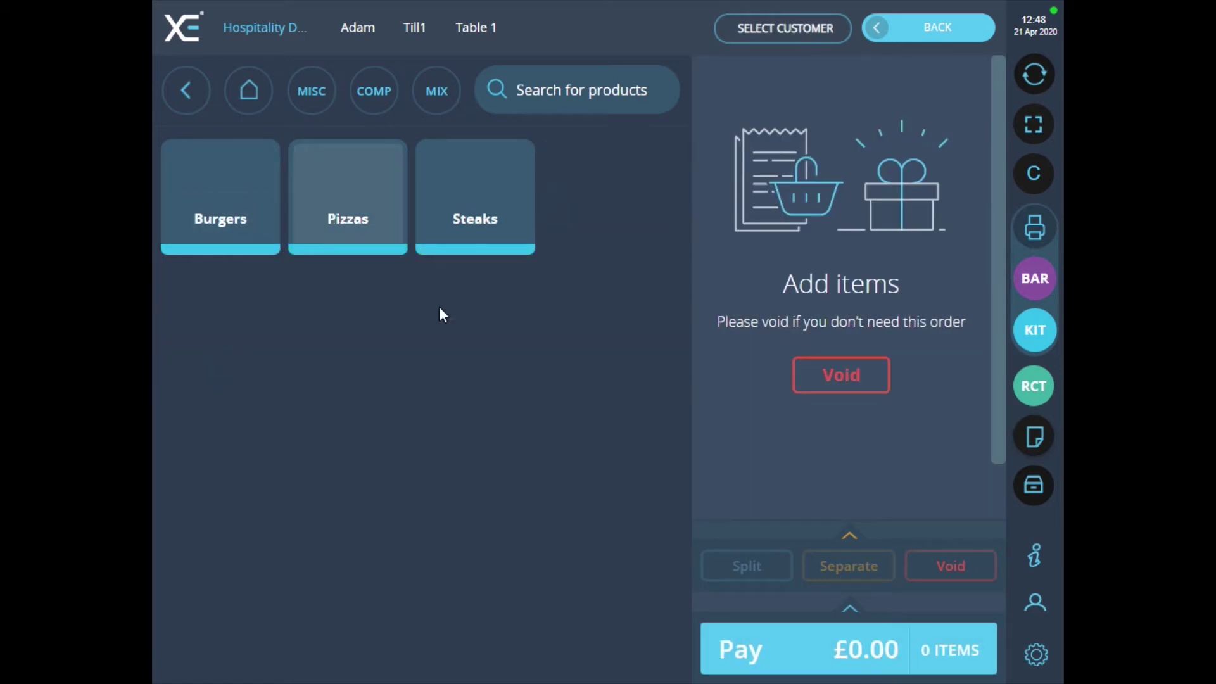
left_click(253, 223)
left_click(266, 238)
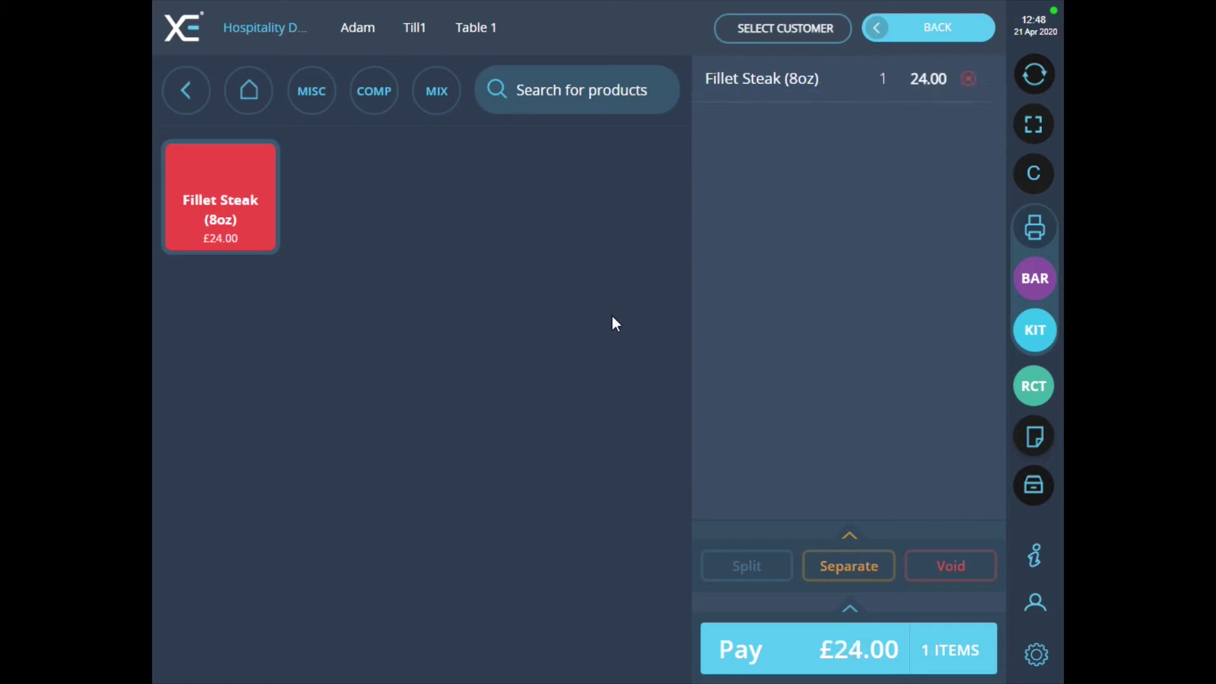
left_click(830, 92)
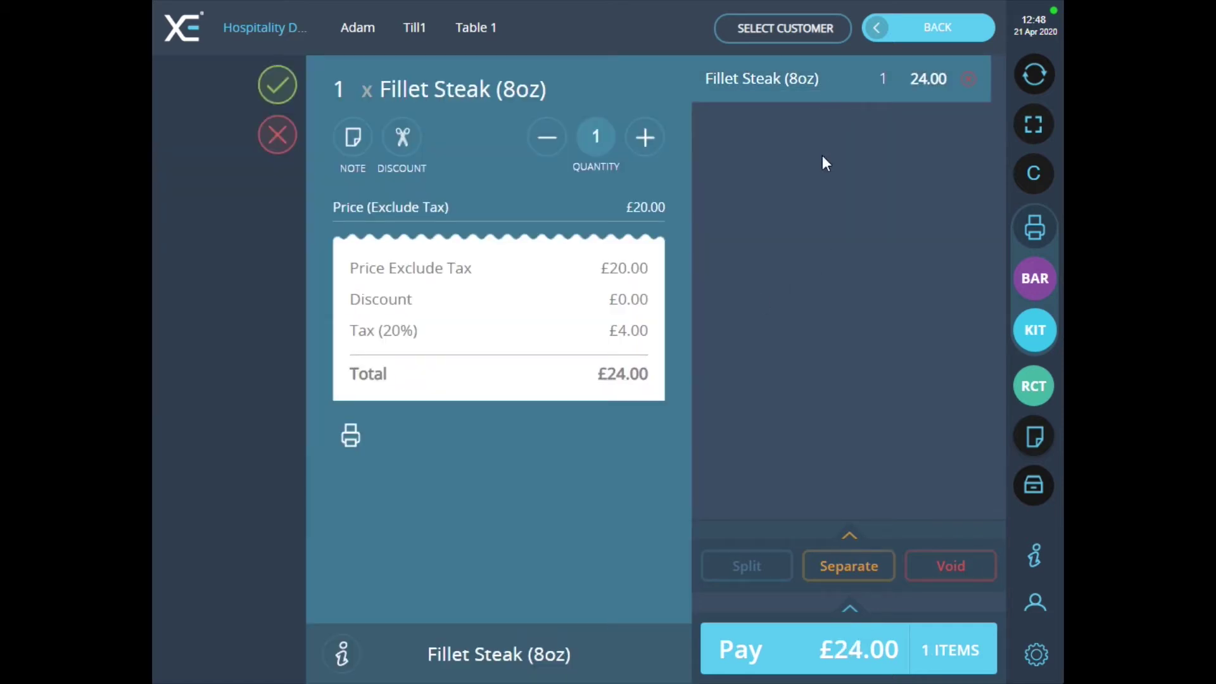
Add the note 'No Carrots' to the Fillet Steak and apply the change.
left_click(354, 142)
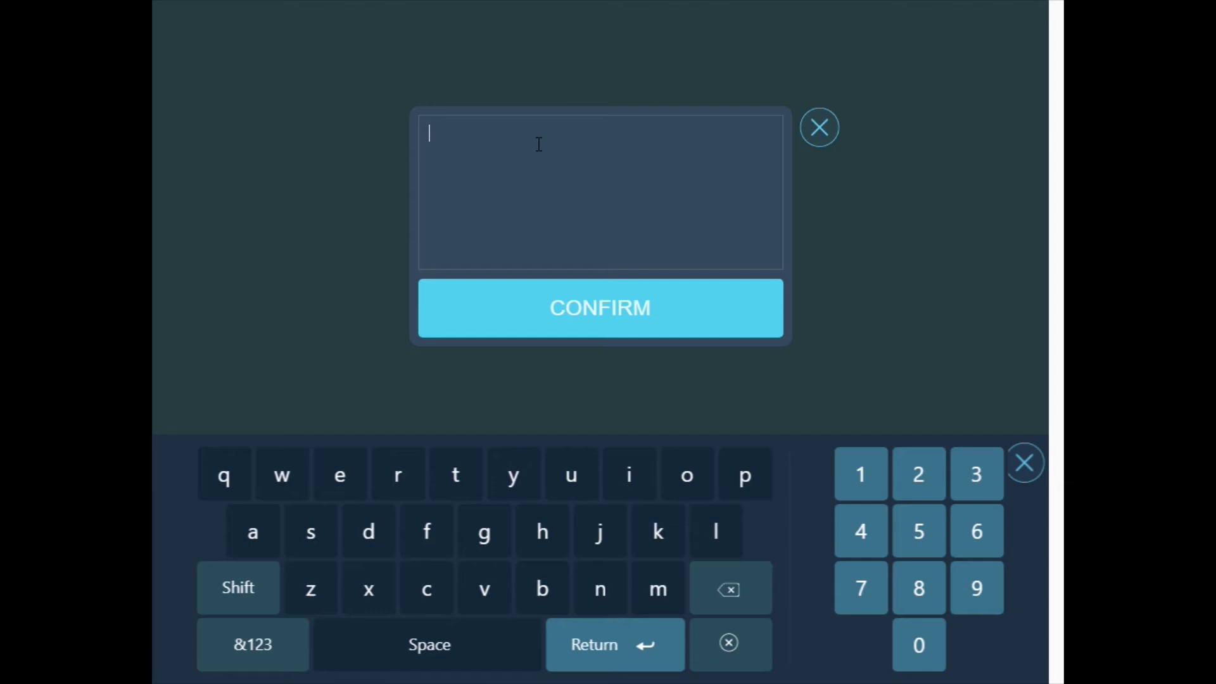
type("No Car")
type("rots")
left_click(535, 319)
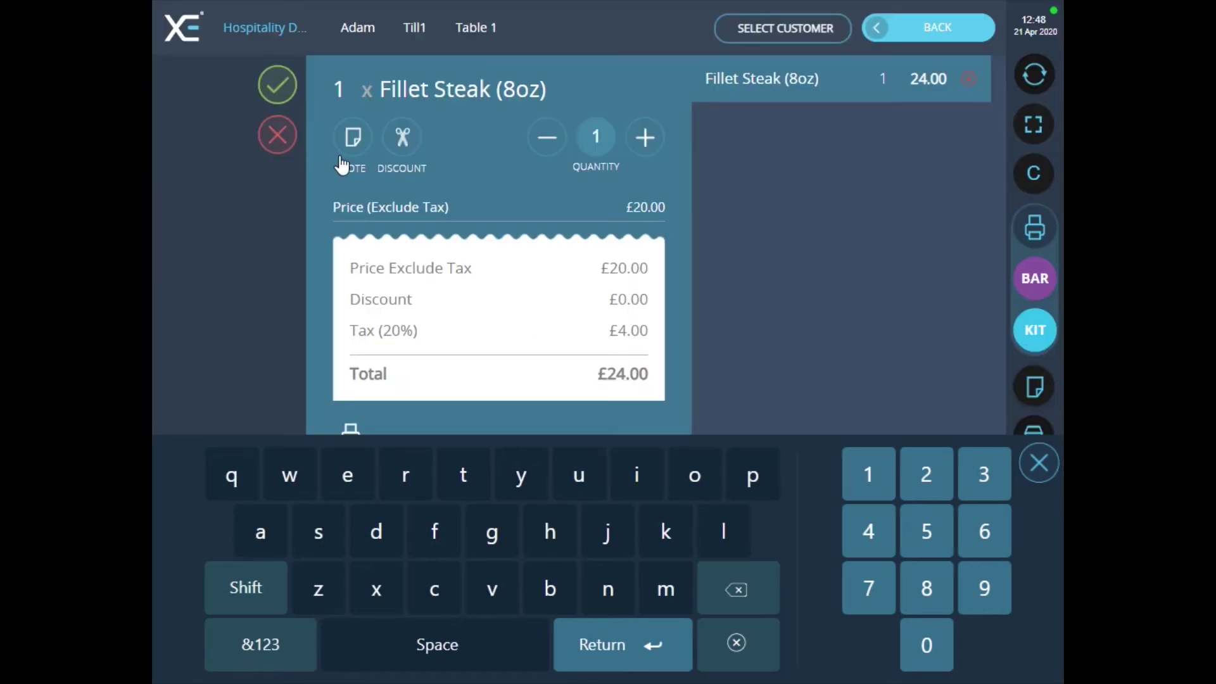
left_click(278, 88)
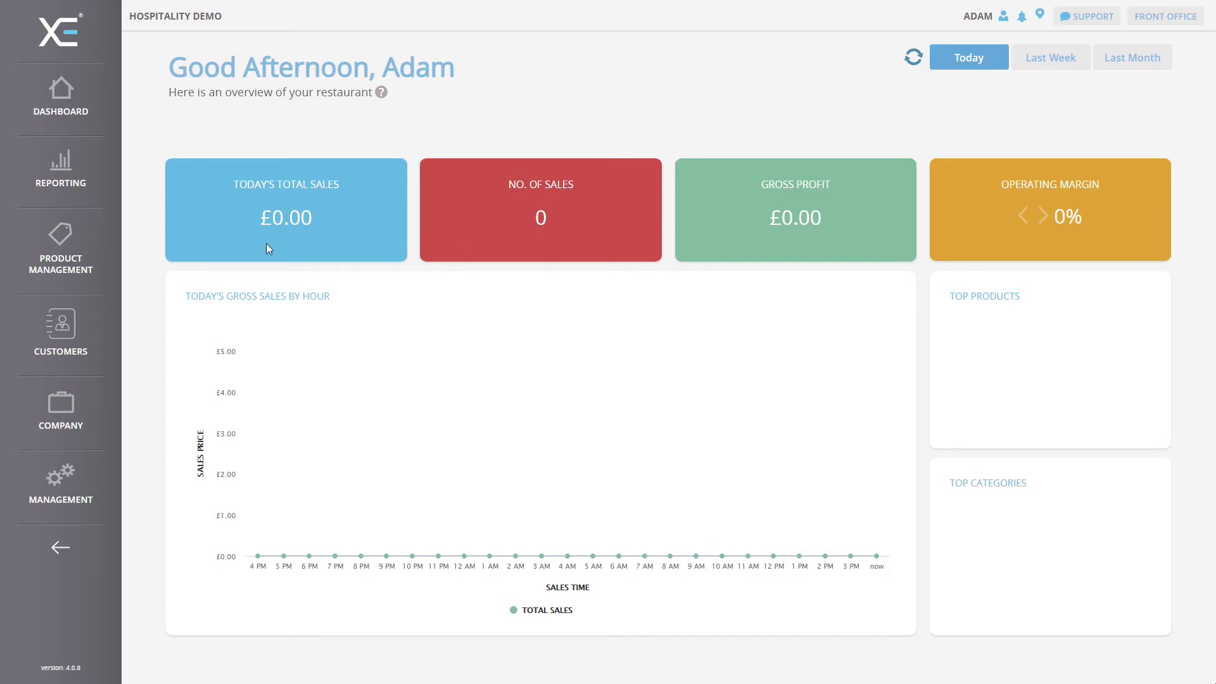
Create and save popup note 'ID Check' with description 'Check the customer is over 18'.
left_click(49, 469)
left_click(161, 310)
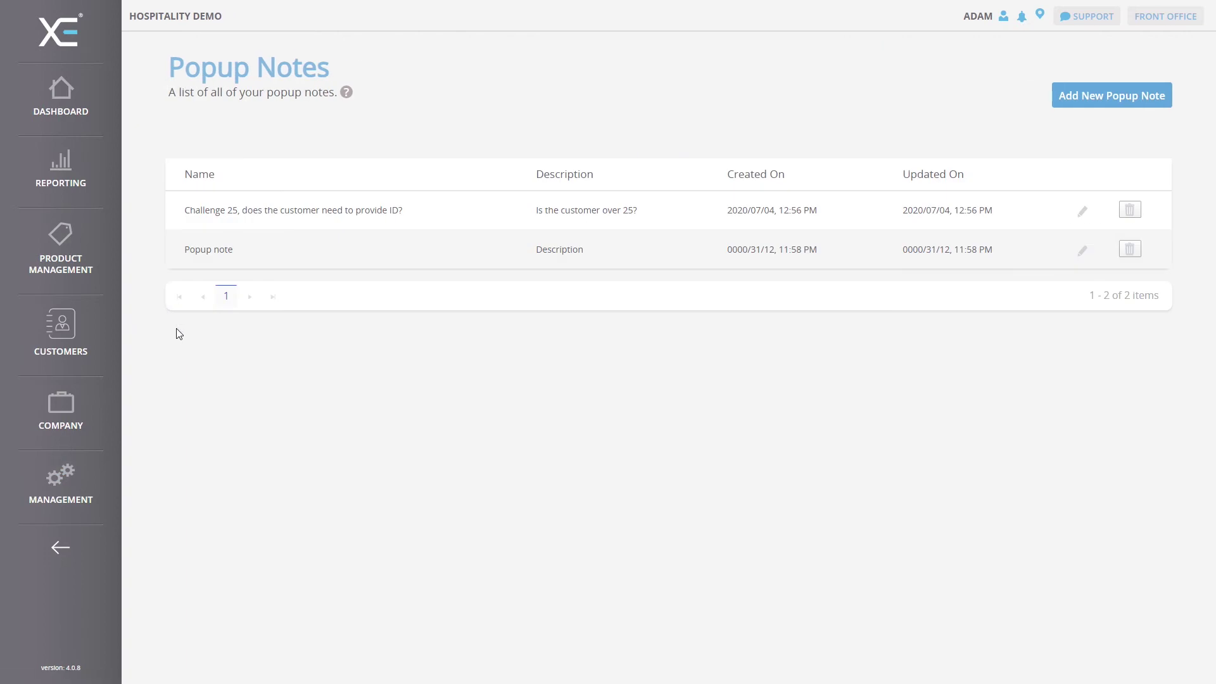
left_click(1093, 110)
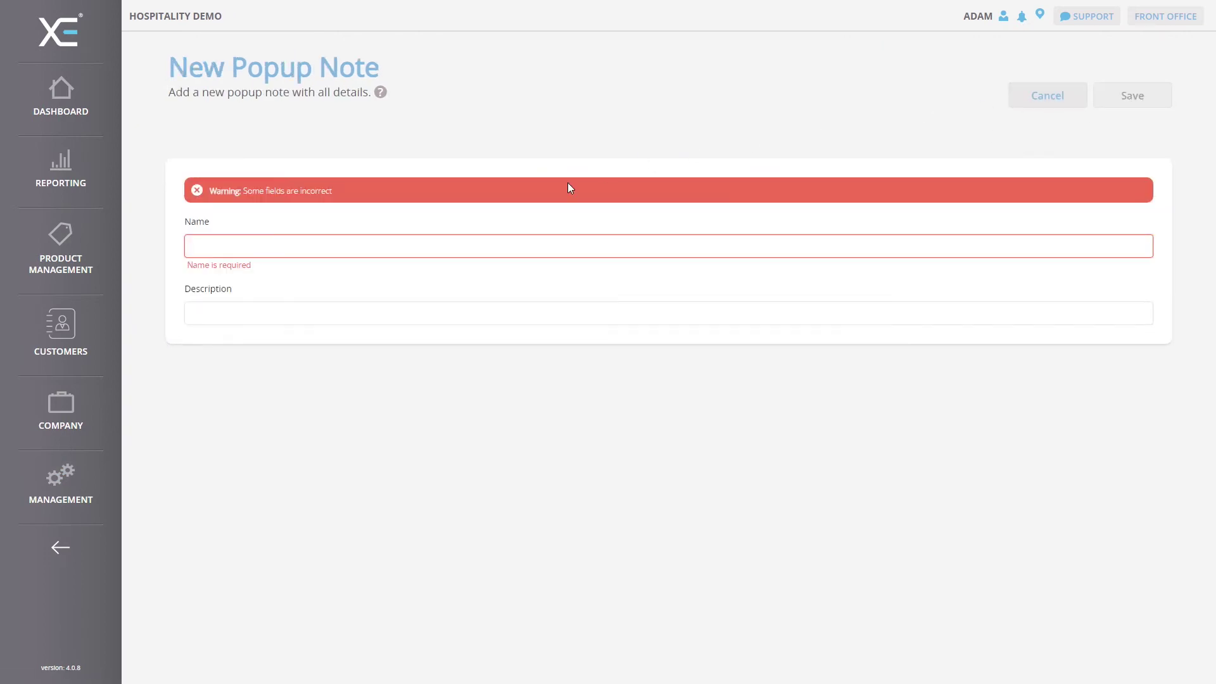
left_click(266, 249)
type("ID C")
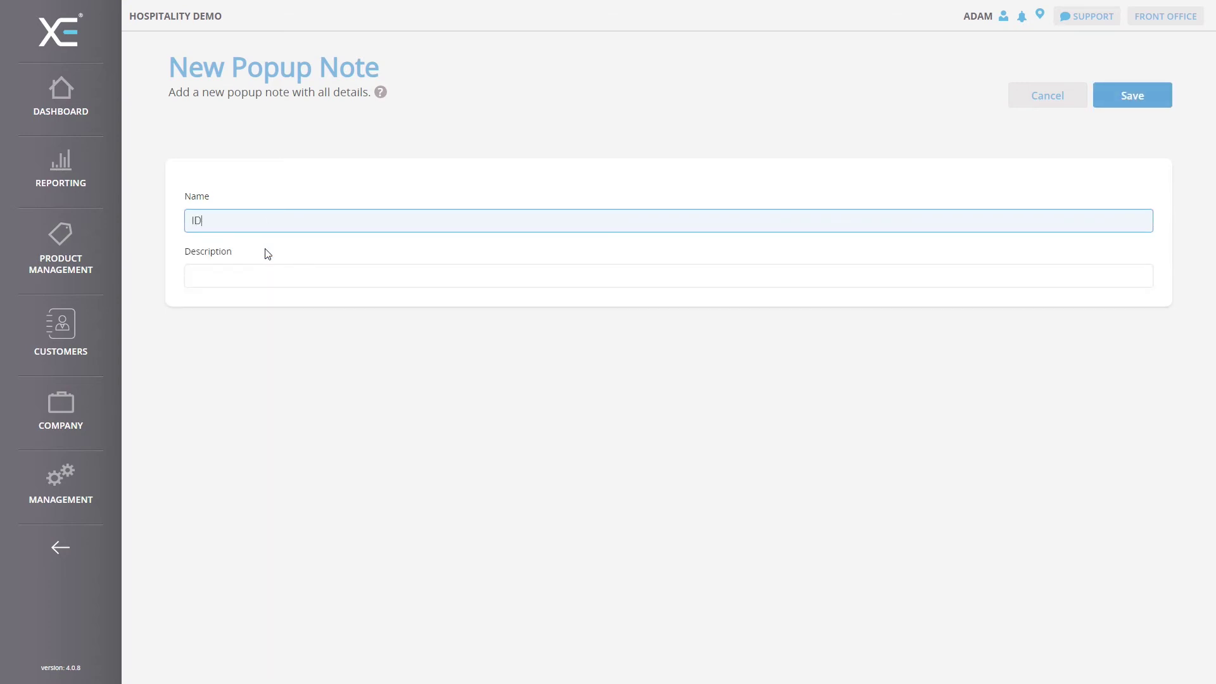
type("heck")
left_click(266, 271)
type("Che")
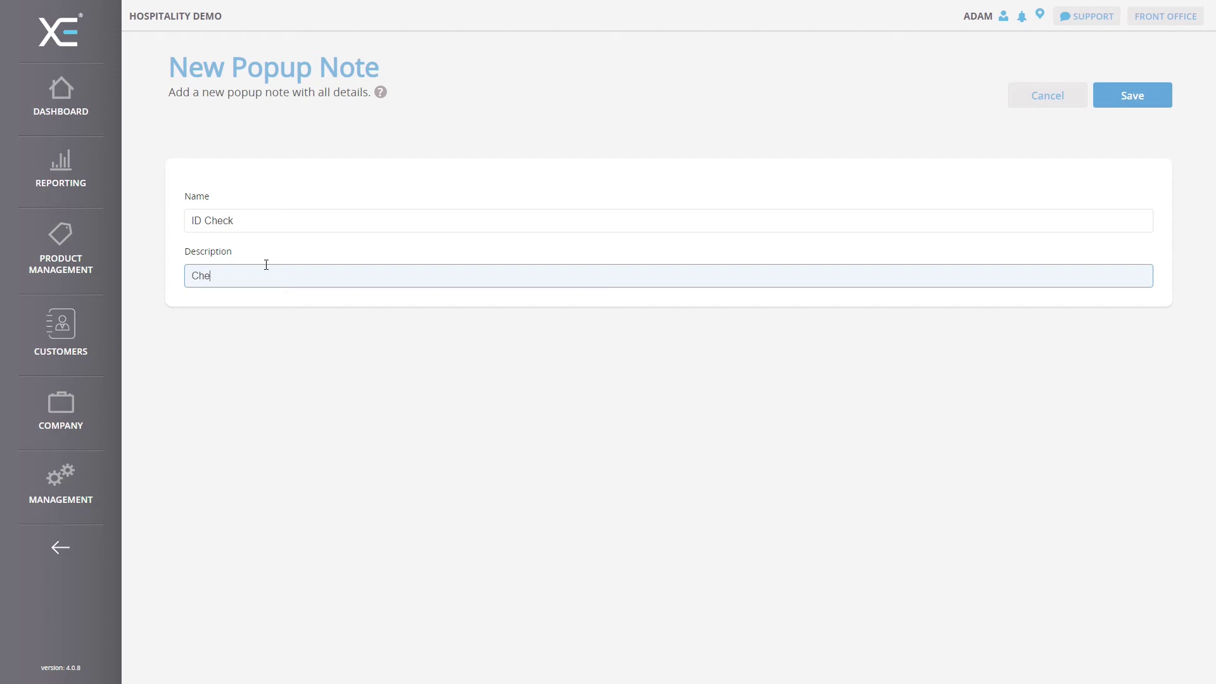
type("ck the customer is ove")
type("r 1")
type("8")
left_click(1131, 98)
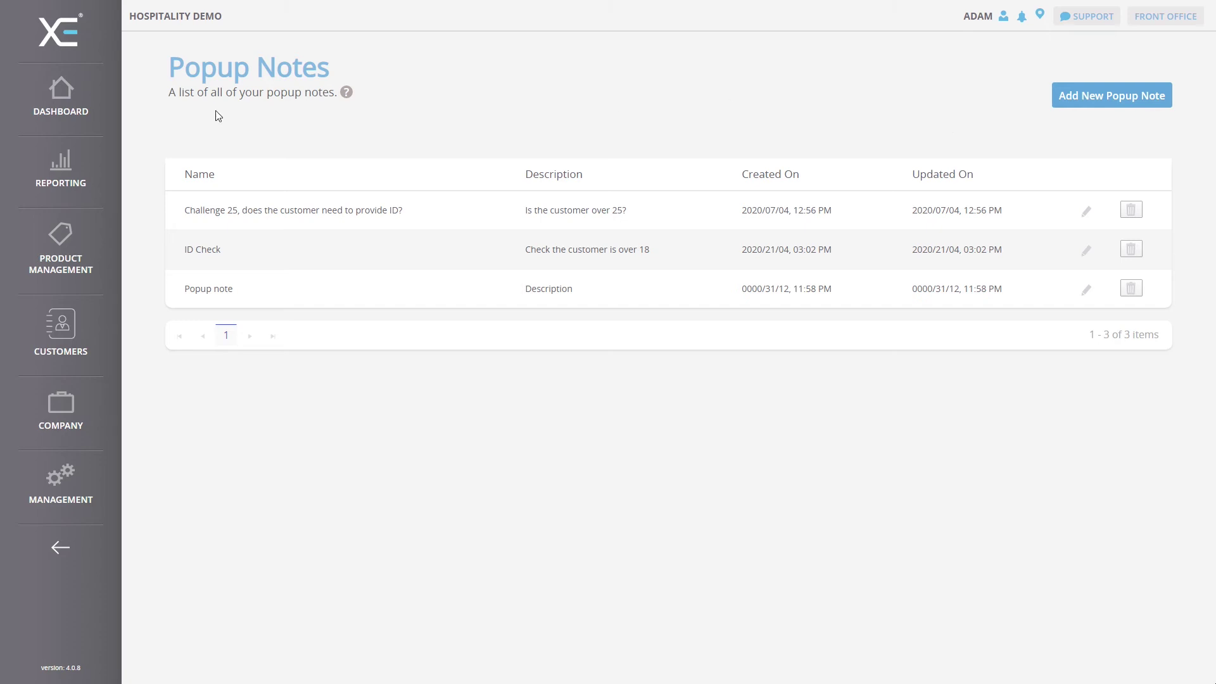
Search products for Carling, edit it and choose ID Check as its PopupNote.
left_click(19, 257)
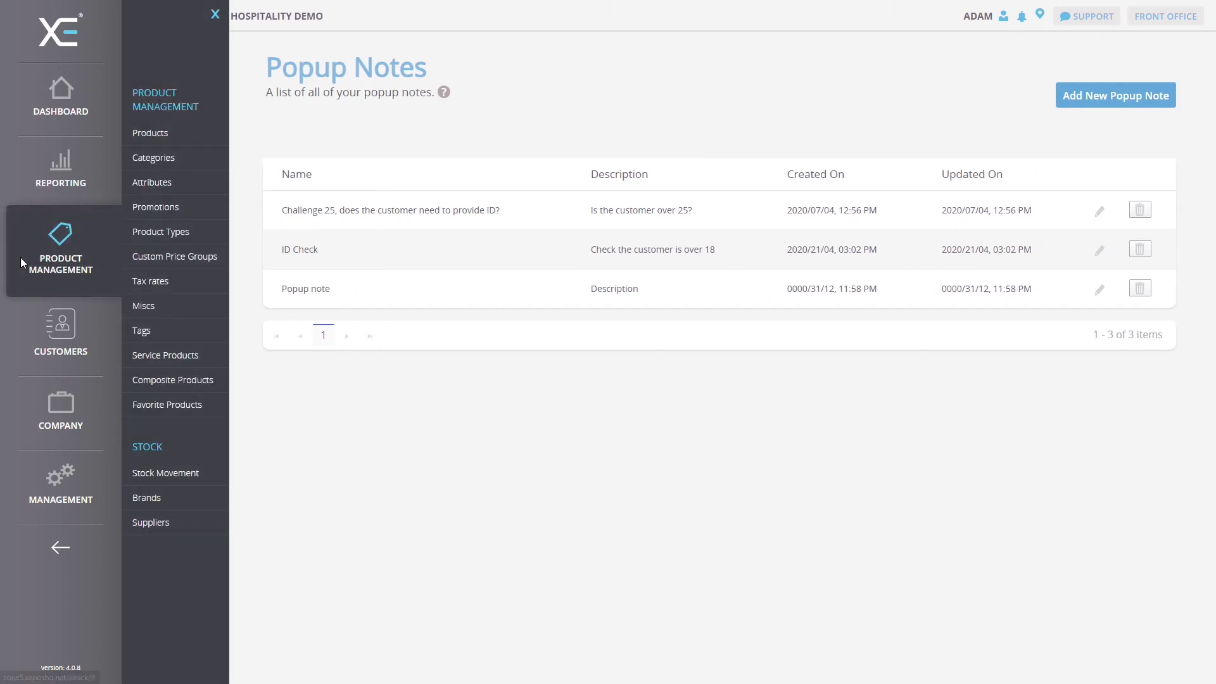
left_click(150, 134)
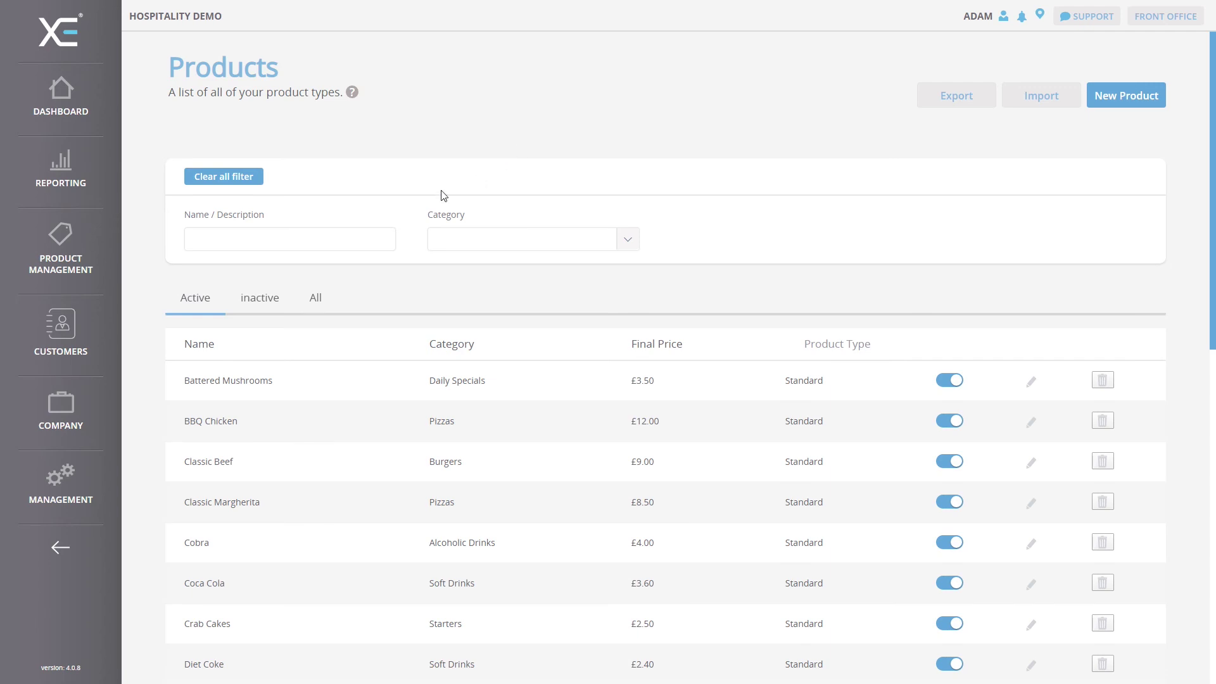
left_click(298, 240)
type("carling")
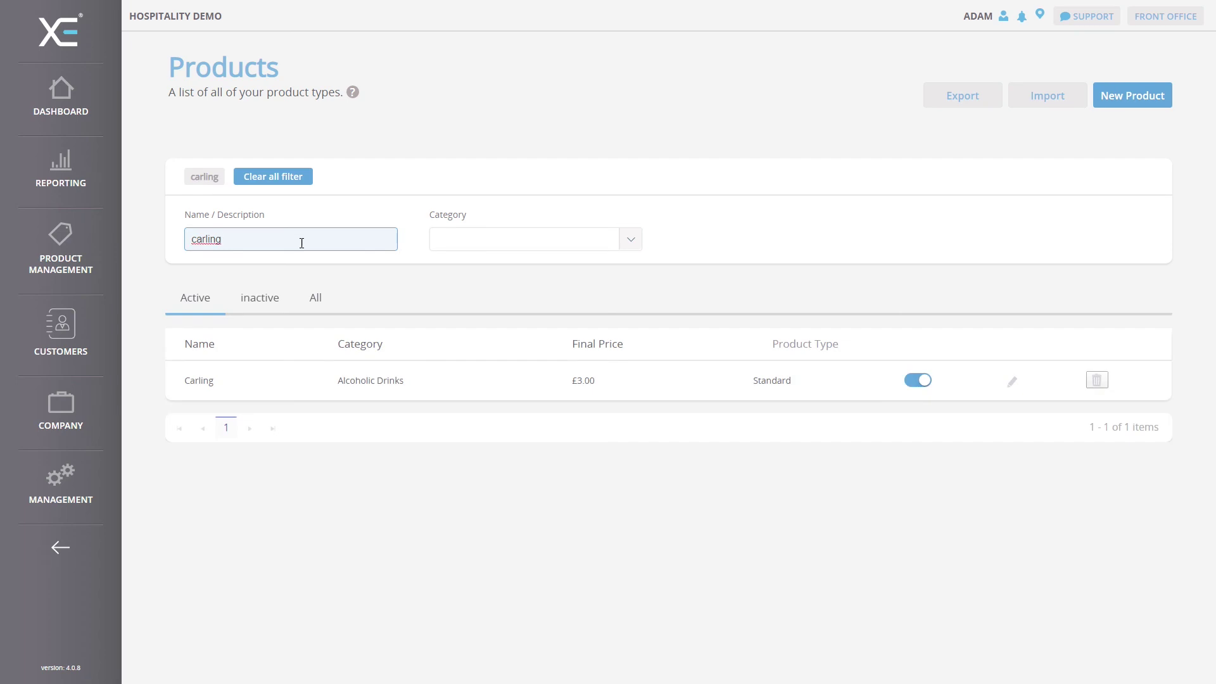
left_click(1018, 382)
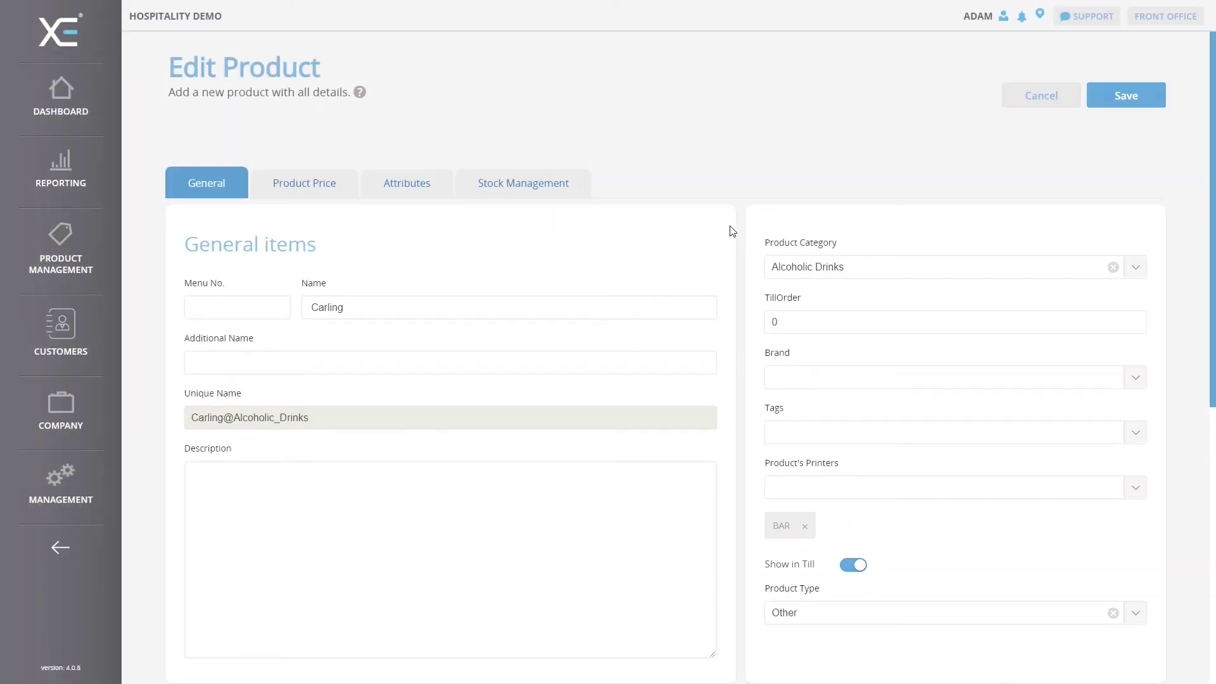
scroll(730, 231, "down", 5)
scroll(730, 230, "down", 5)
scroll(730, 230, "down", 2)
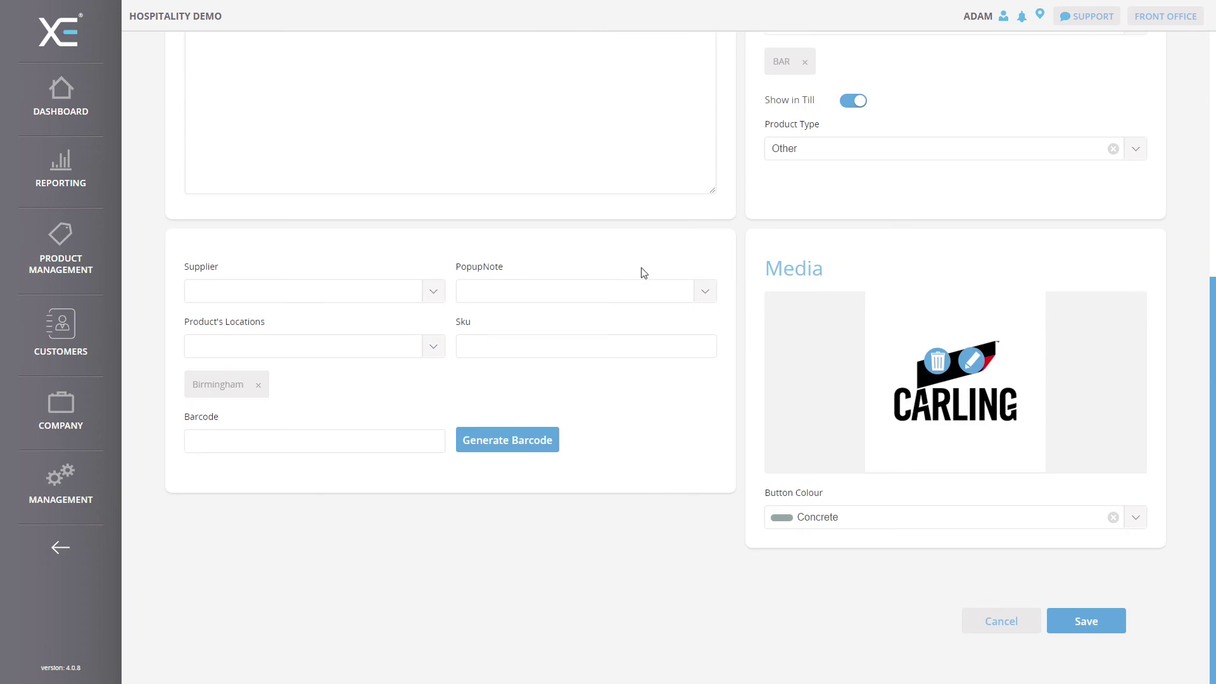
left_click(627, 294)
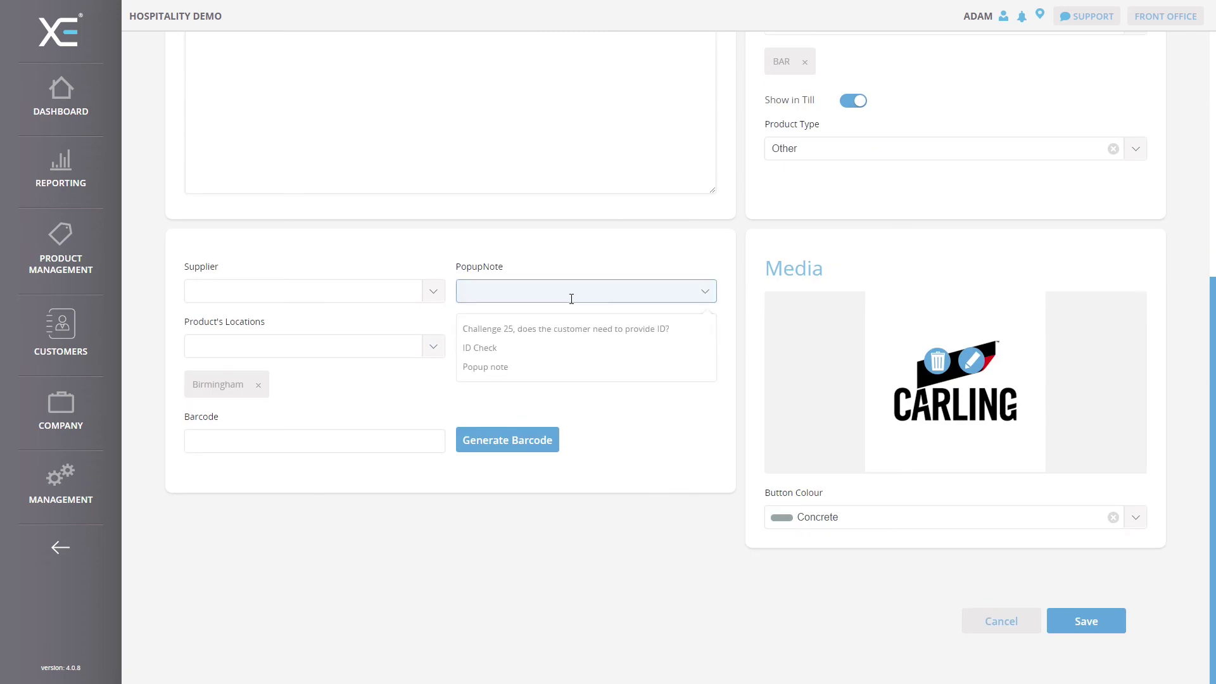
left_click(483, 353)
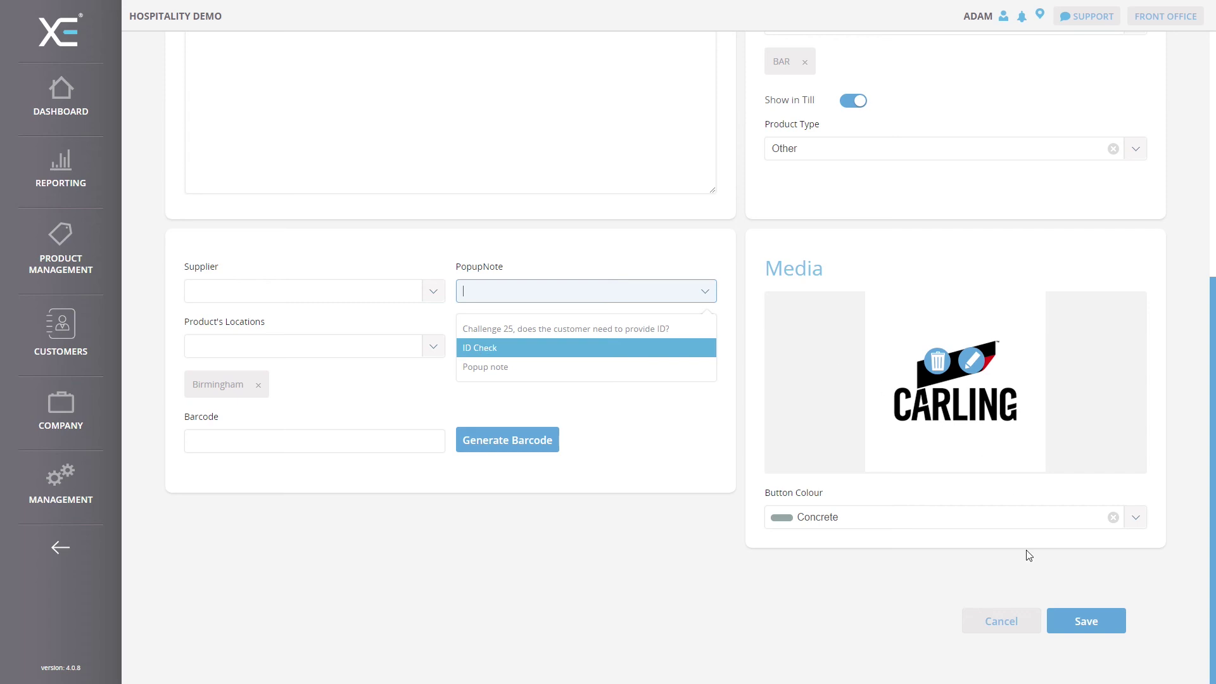
Save Carling's popup note change and log back into the till.
left_click(1083, 620)
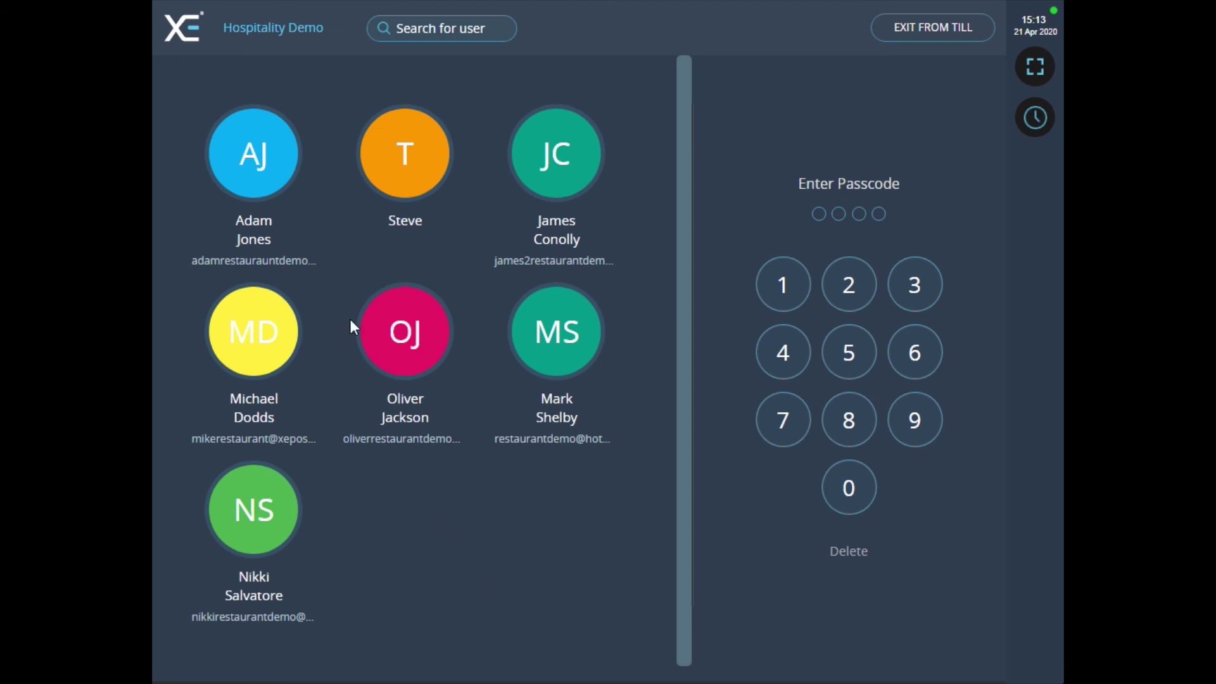
left_click(270, 155)
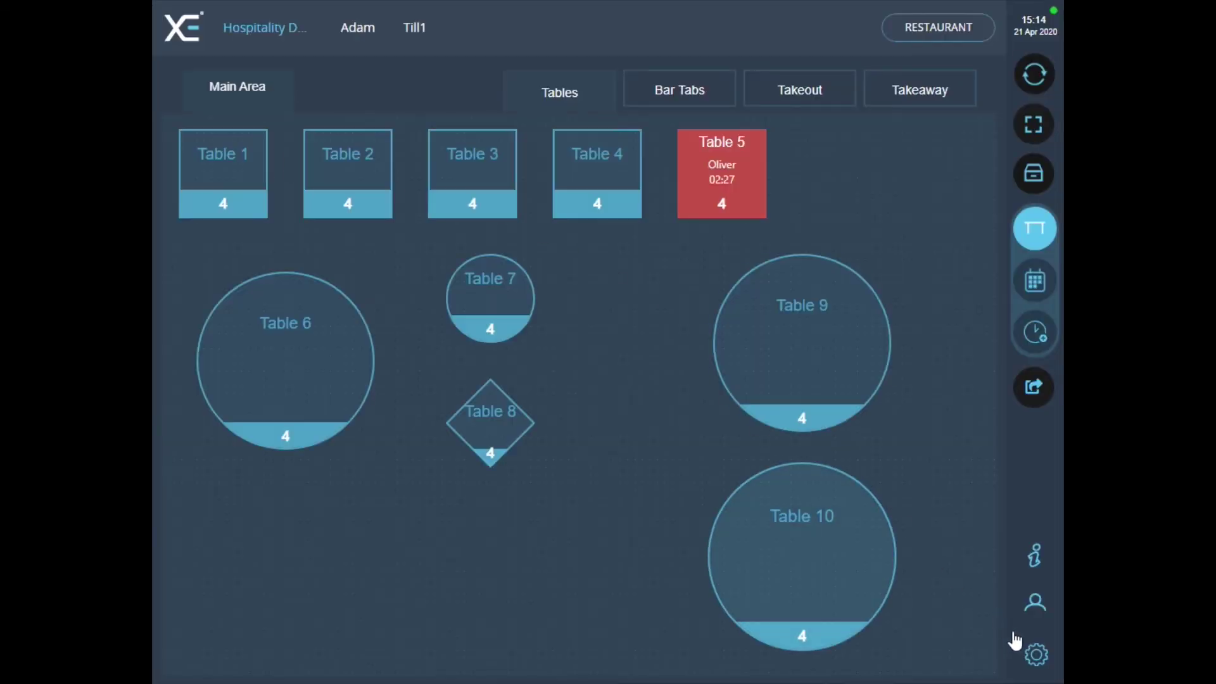
left_click(1034, 654)
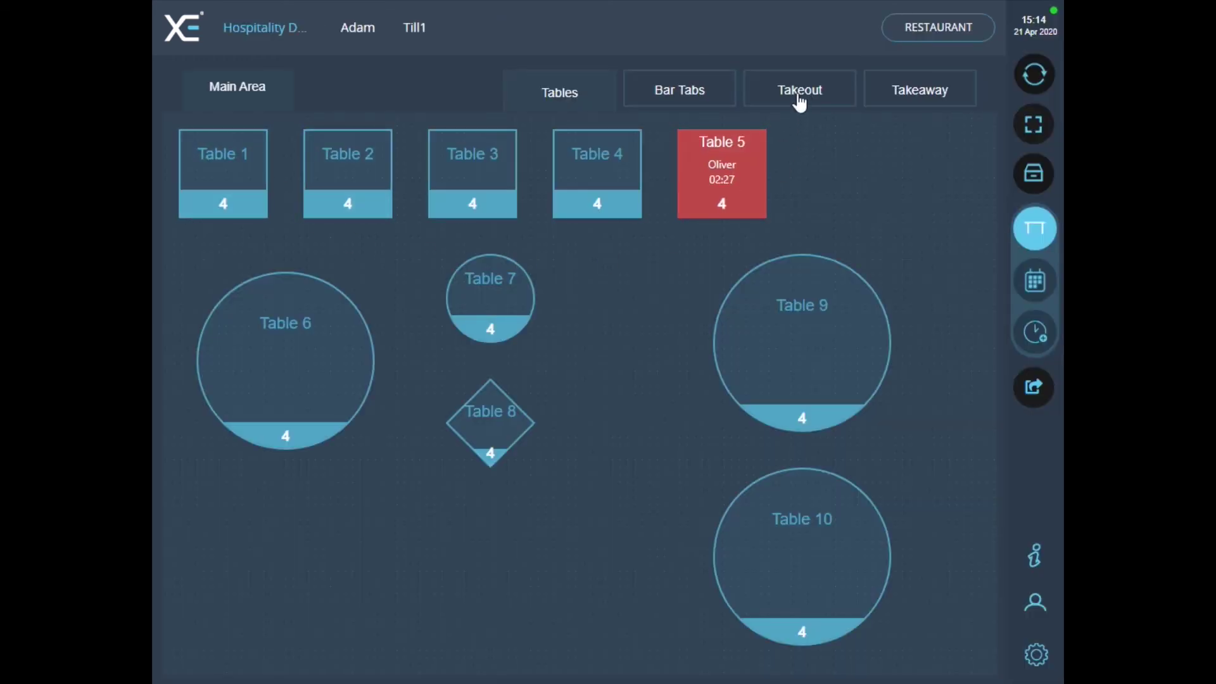
Start a Take Out order showing the alcoholic drinks, including Carling at £3.00.
left_click(799, 92)
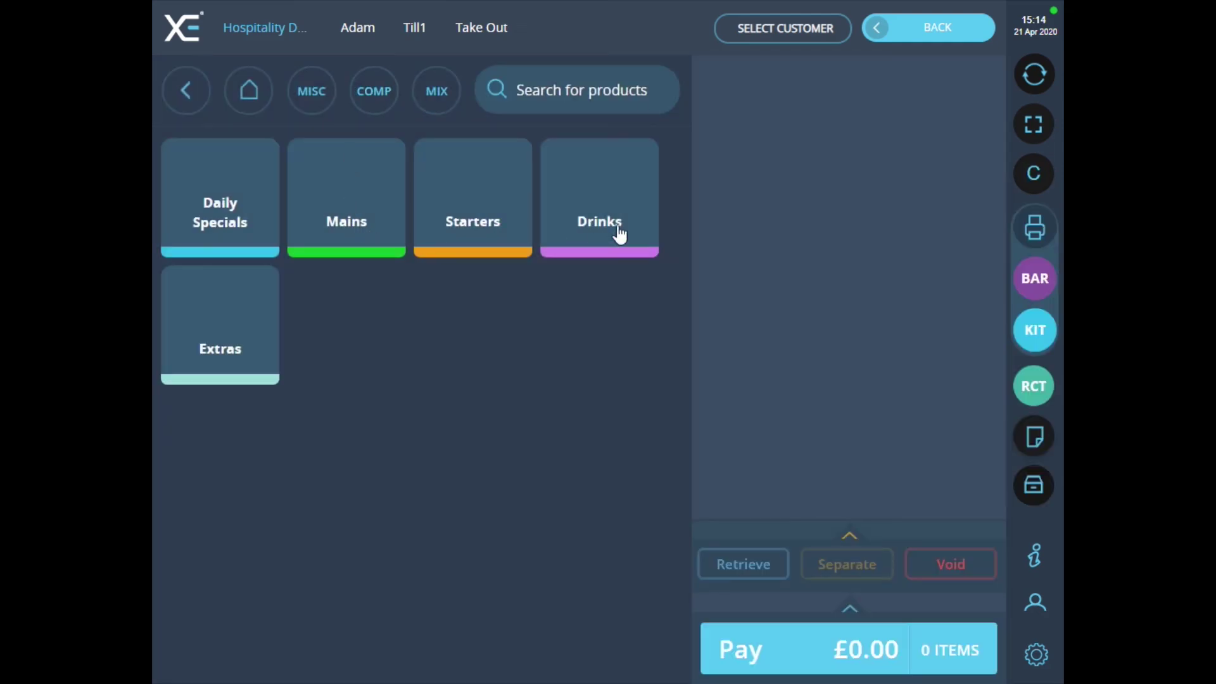
left_click(620, 230)
left_click(252, 231)
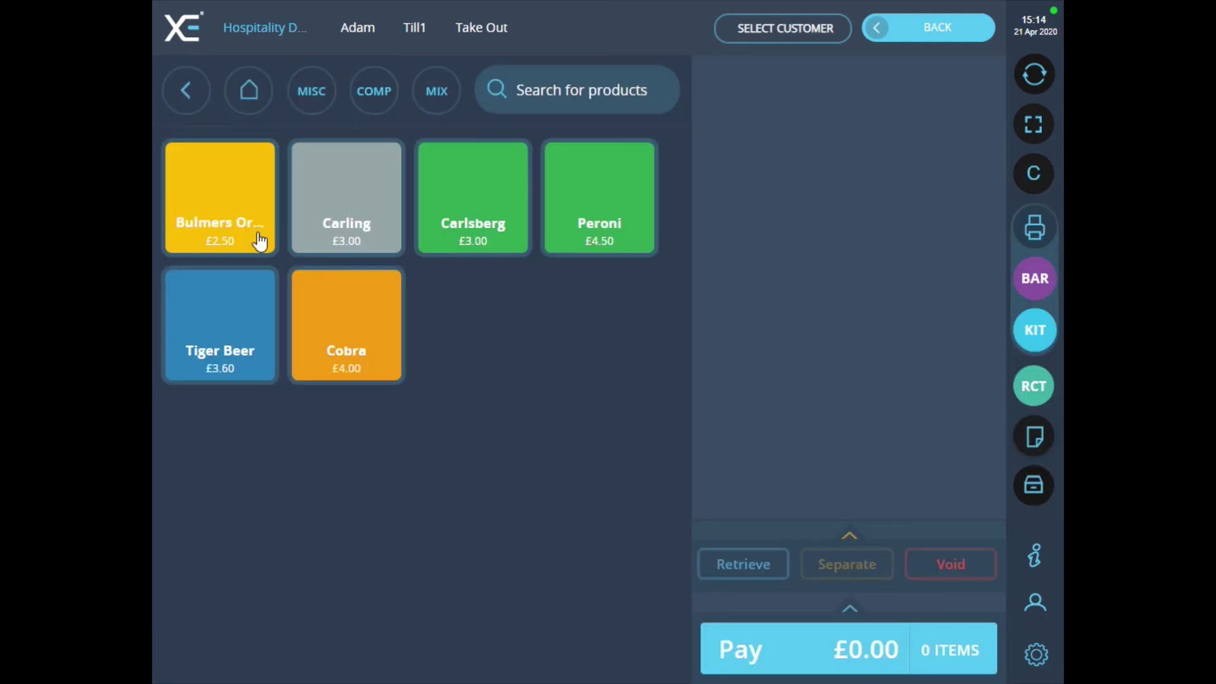